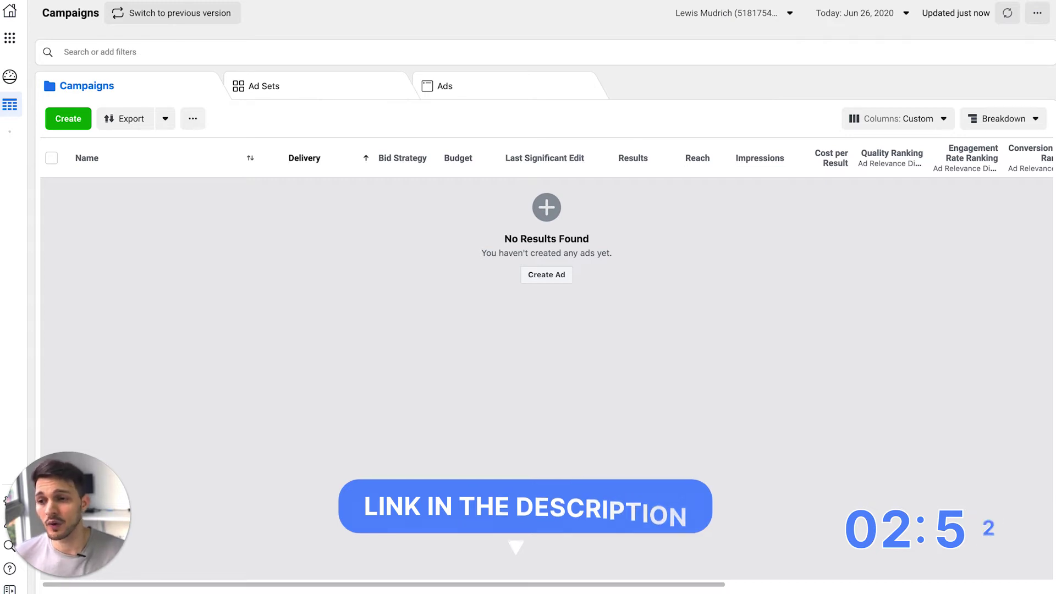
Go to Events Manager from the Business Tools menu to reach the empty Data Sources page.
click(190, 252)
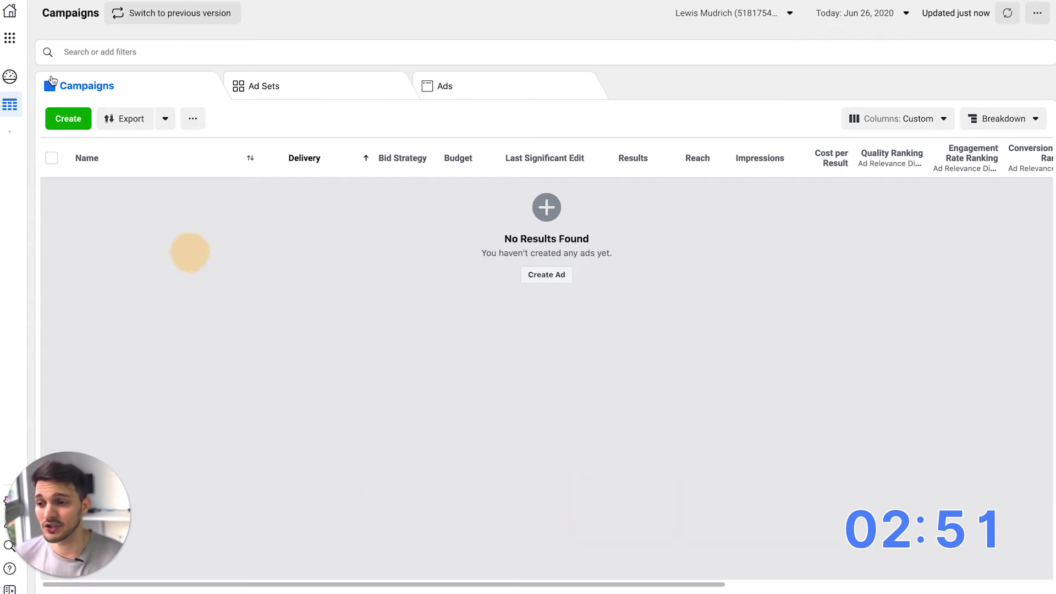
click(9, 37)
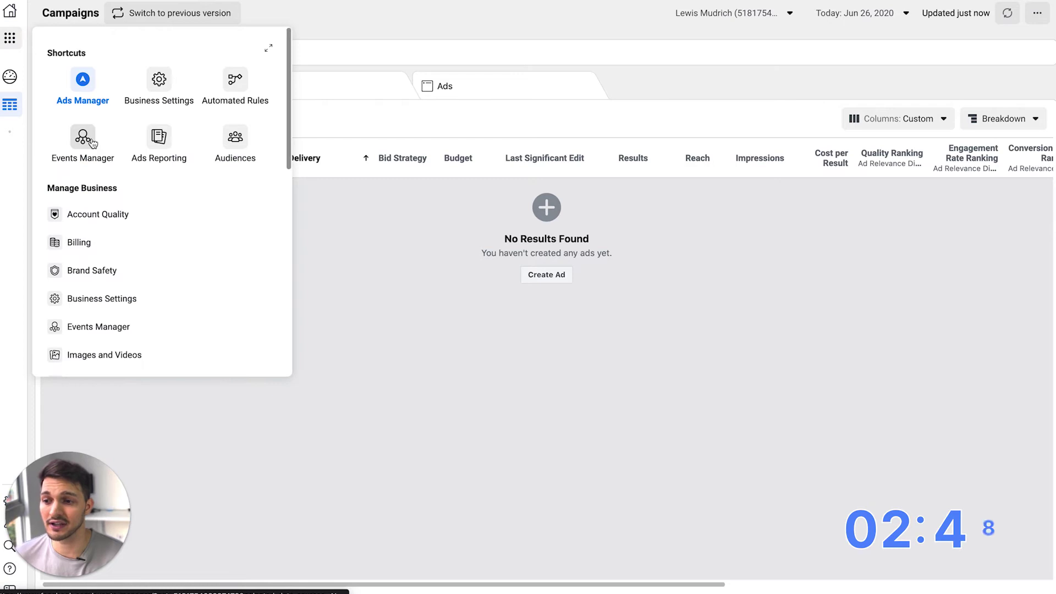
click(83, 138)
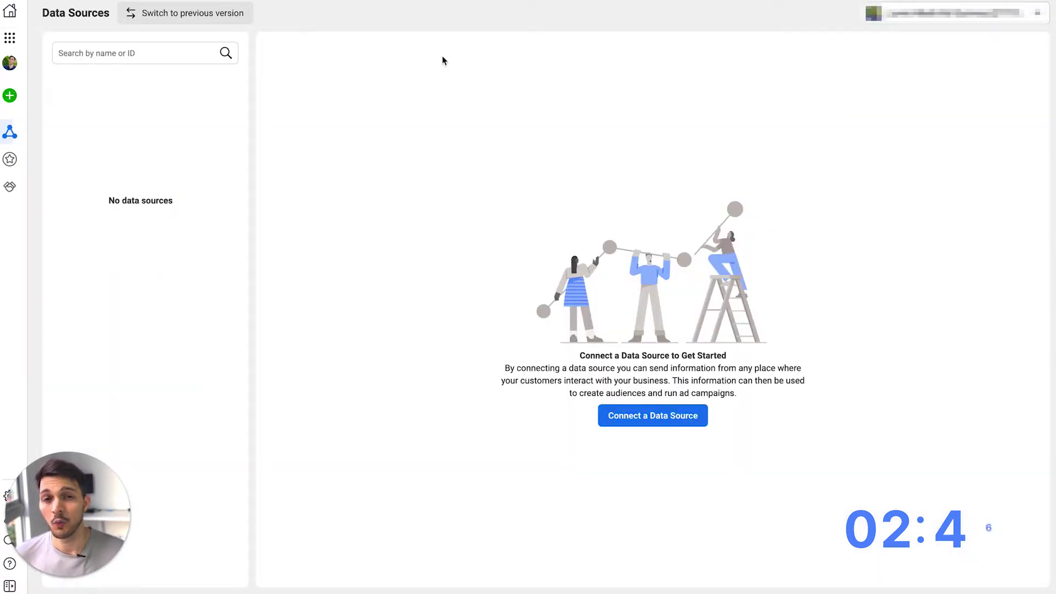
click(443, 59)
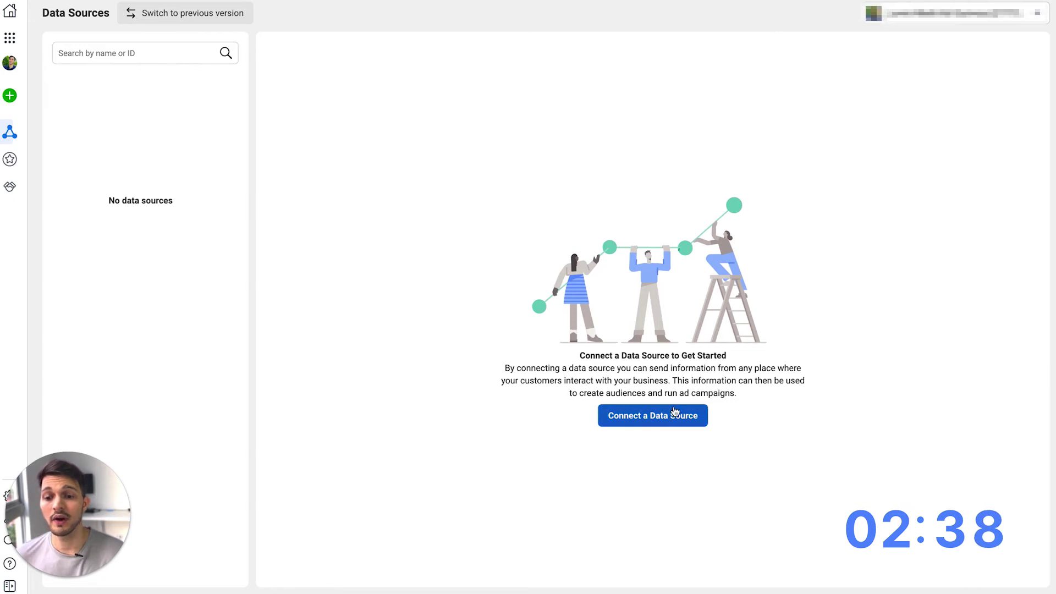
Start a new data source connection and choose Facebook Pixel for the konvertlab.com website.
click(656, 413)
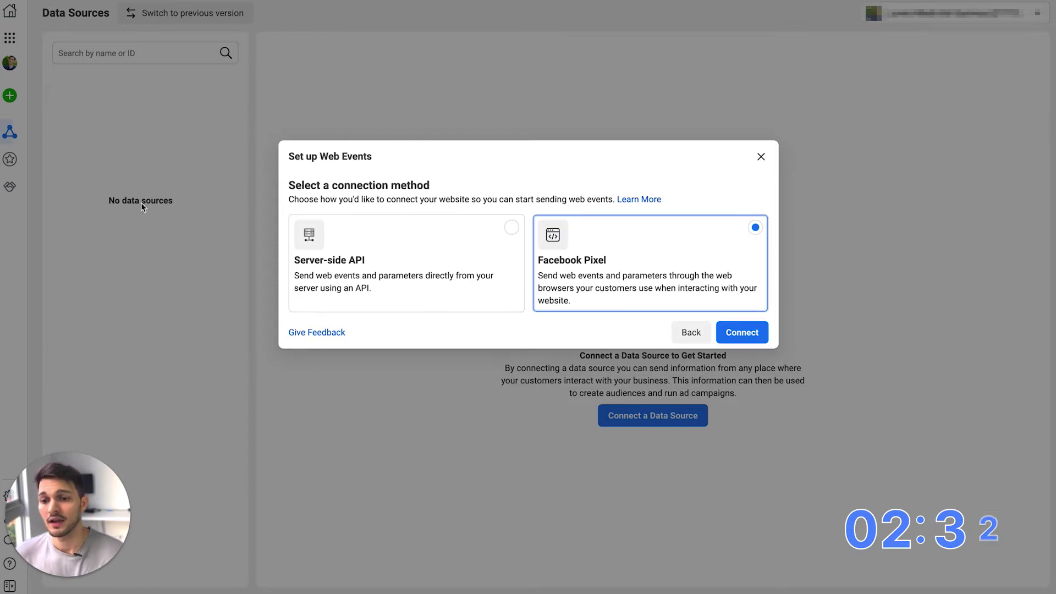
key(alt+space)
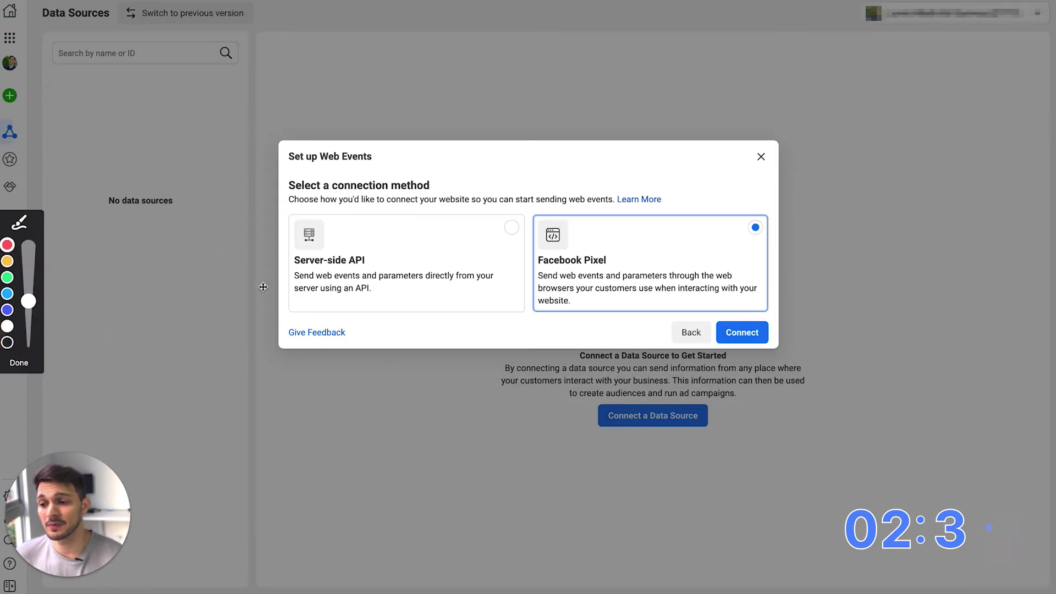
mouse_move(796, 175)
mouse_down()
mouse_move(637, 189)
mouse_move(808, 319)
mouse_up()
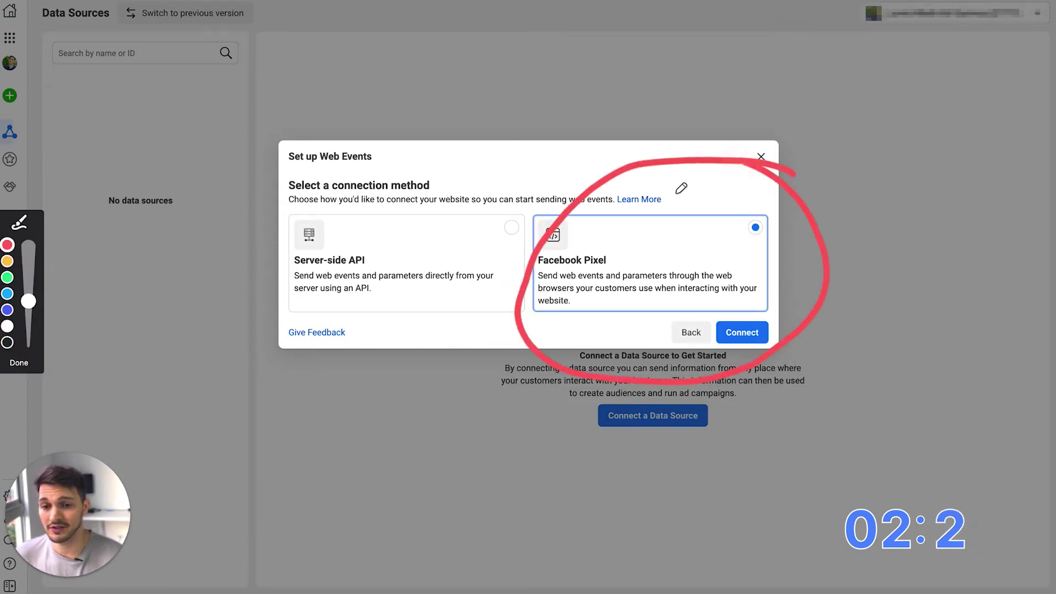
key(alt+space)
click(749, 333)
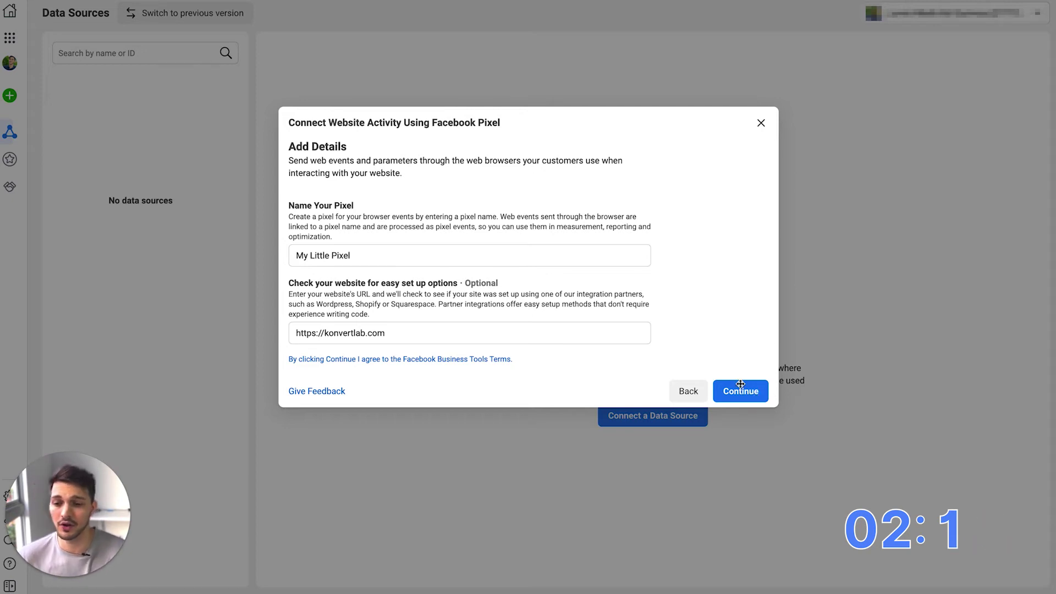
Create My Little Pixel, confirm WordPress as the partner integration, and proceed to Download Plugin.
click(709, 315)
click(738, 389)
click(523, 225)
click(370, 275)
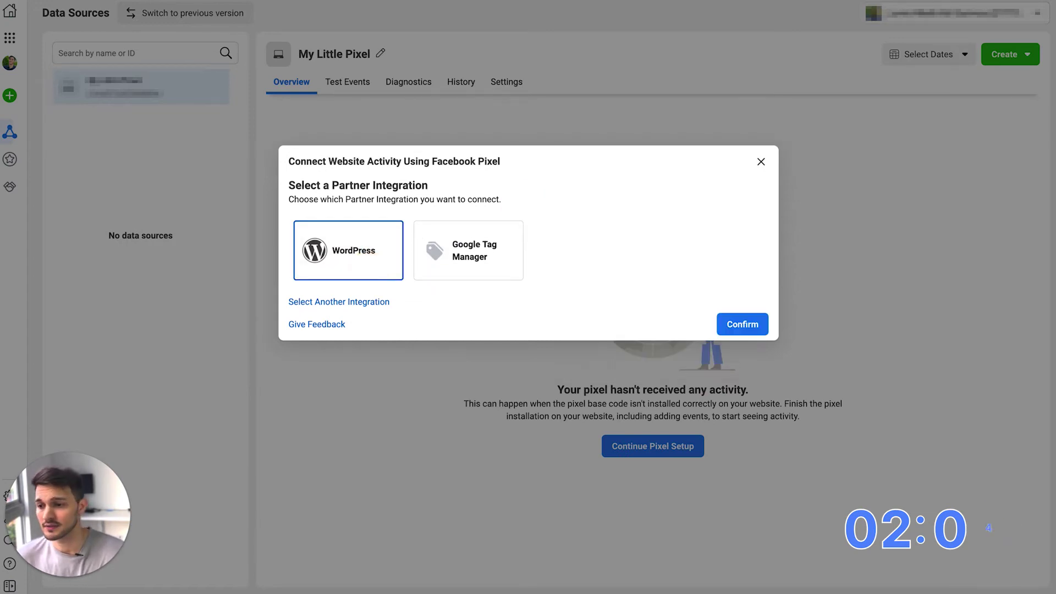
click(742, 346)
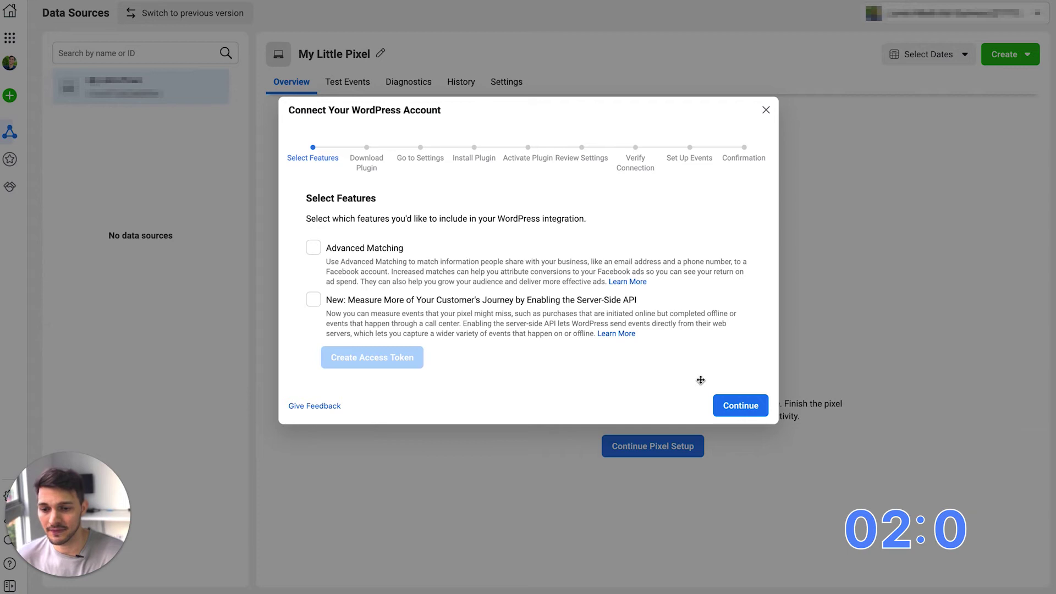
click(738, 407)
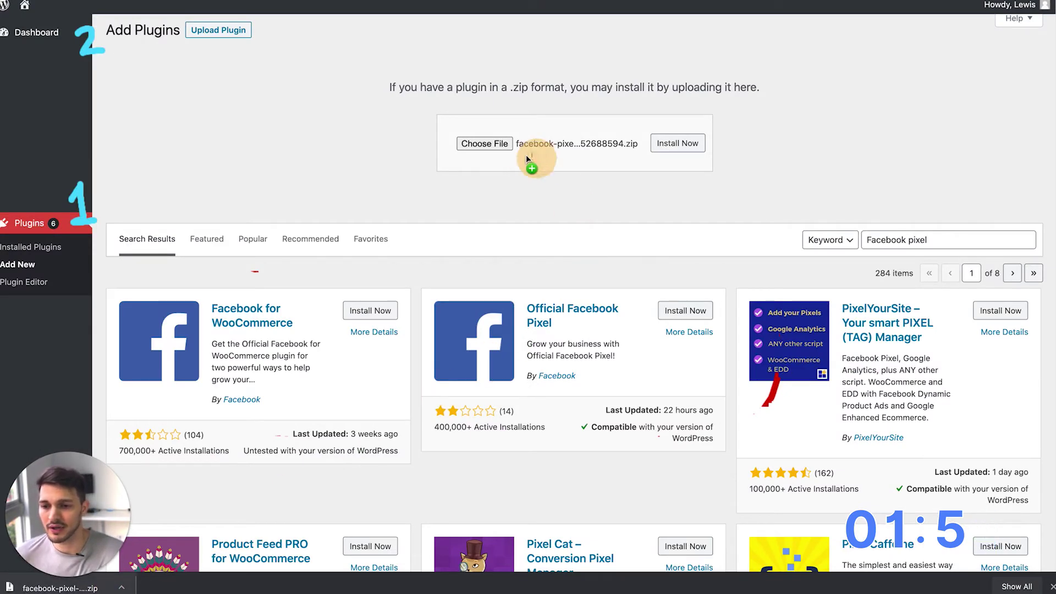
Install and activate the Official Facebook Pixel plugin, then check the Pixel ID in its settings.
click(667, 142)
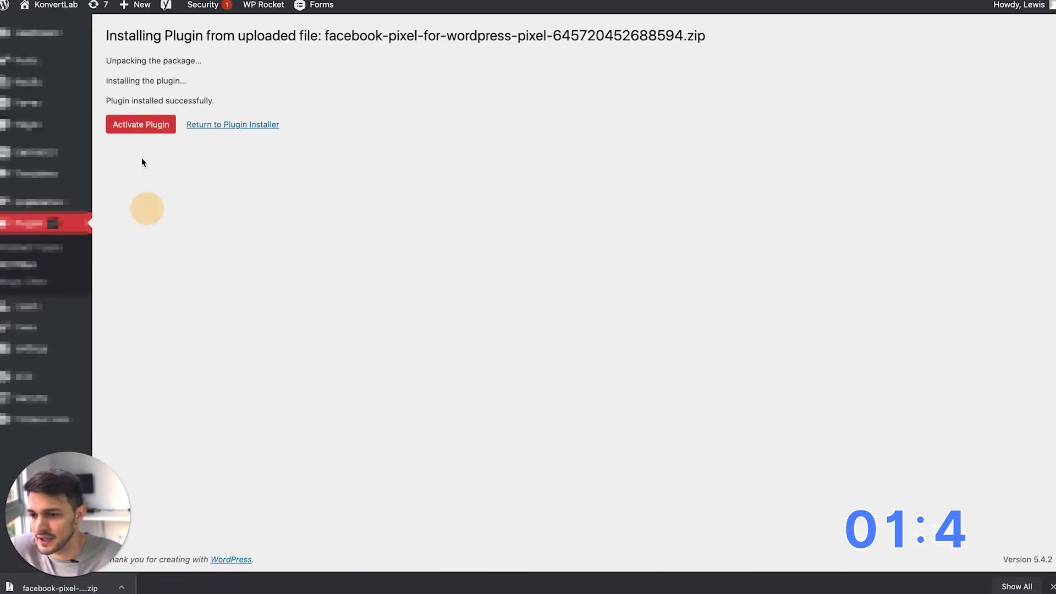
click(139, 123)
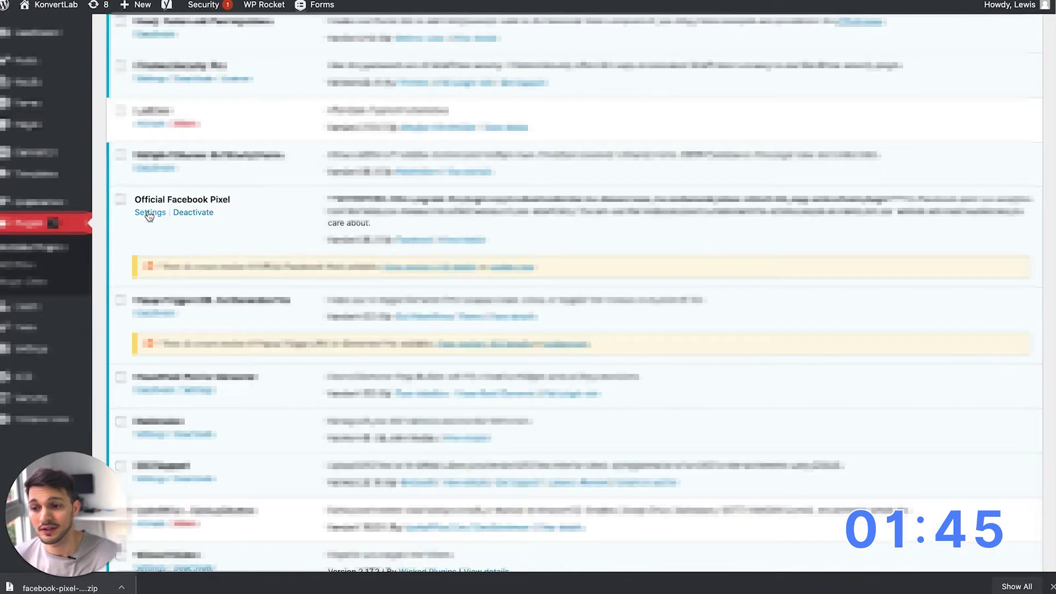
click(144, 216)
double_click(308, 142)
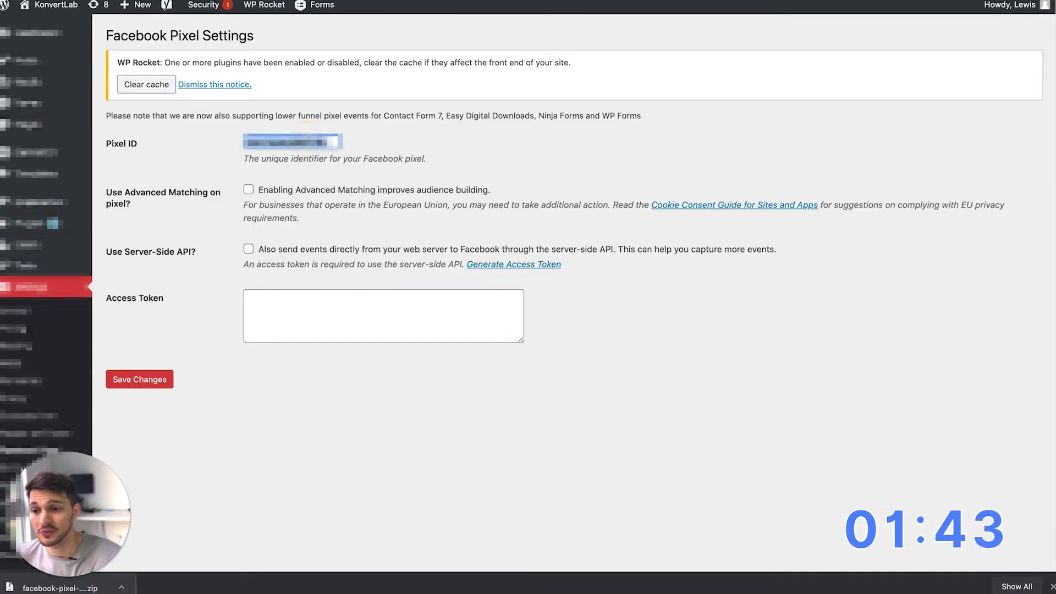
click(190, 141)
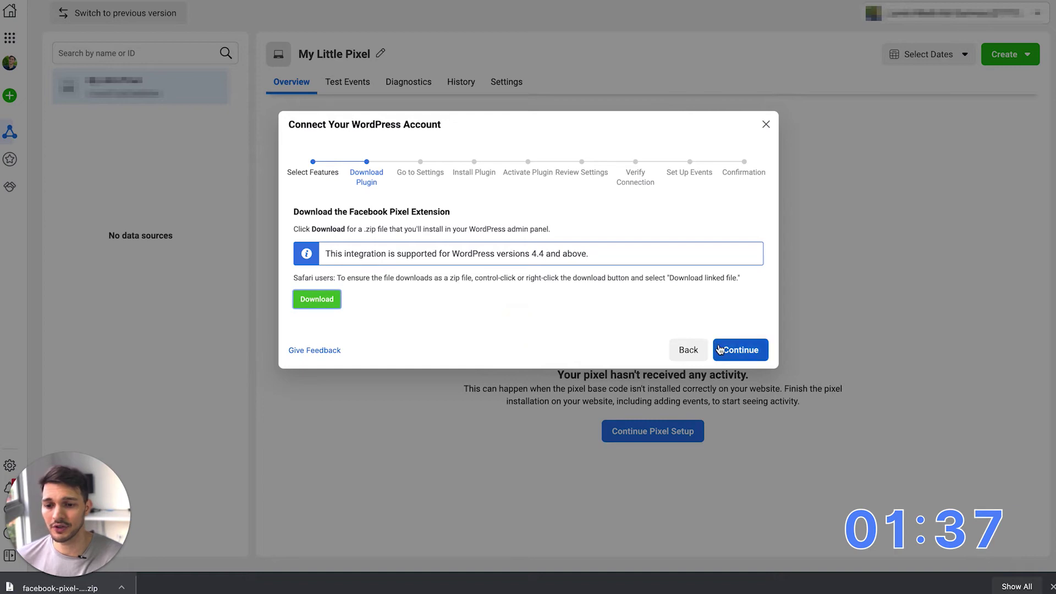
Advance the WordPress setup through each plugin step to Verify Connection and select the URL field.
click(735, 349)
click(740, 527)
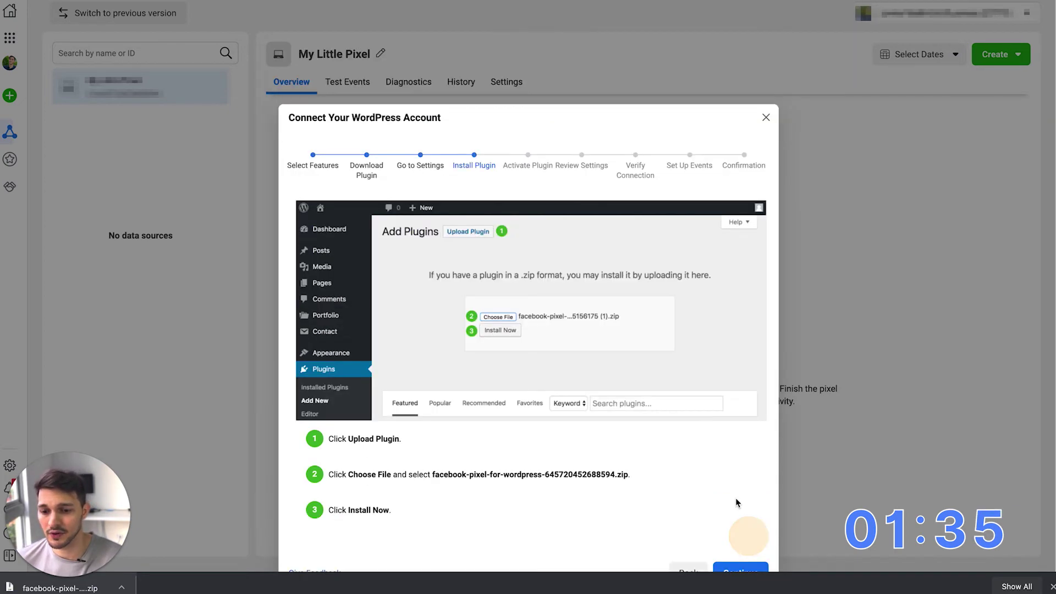
click(741, 527)
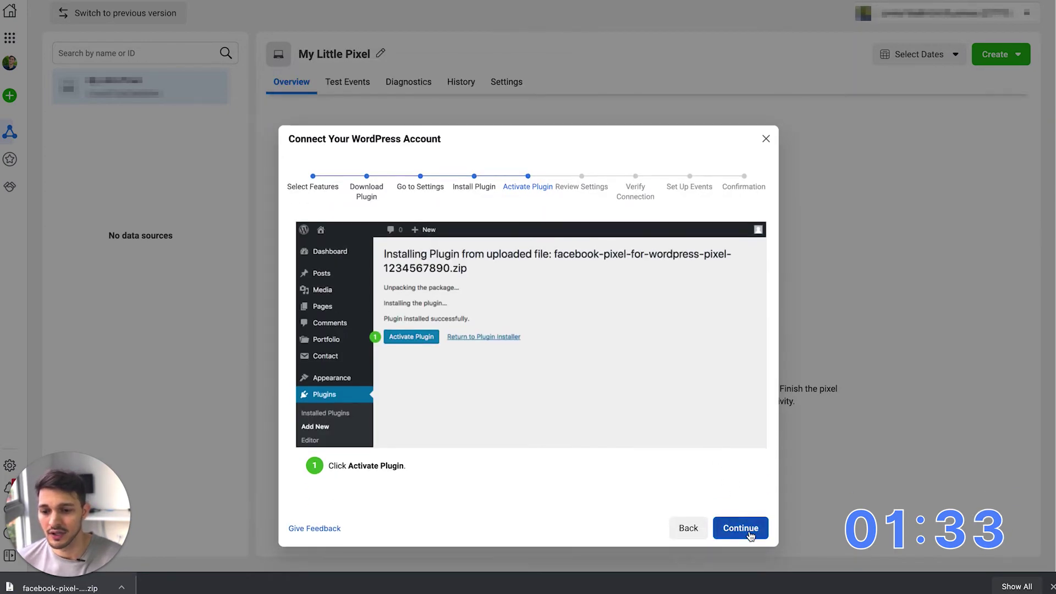
click(740, 528)
click(741, 528)
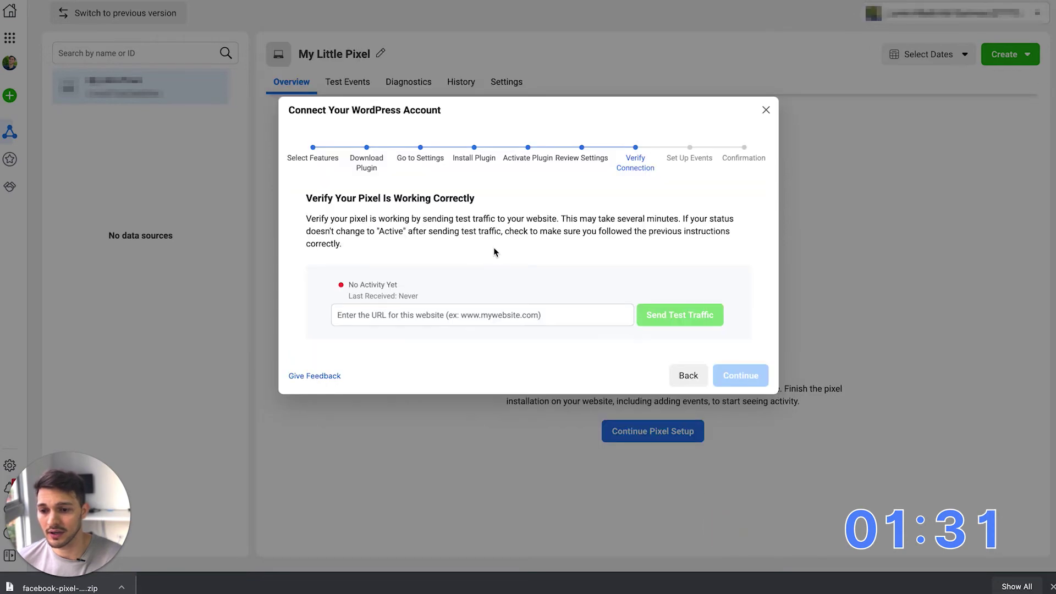
click(422, 318)
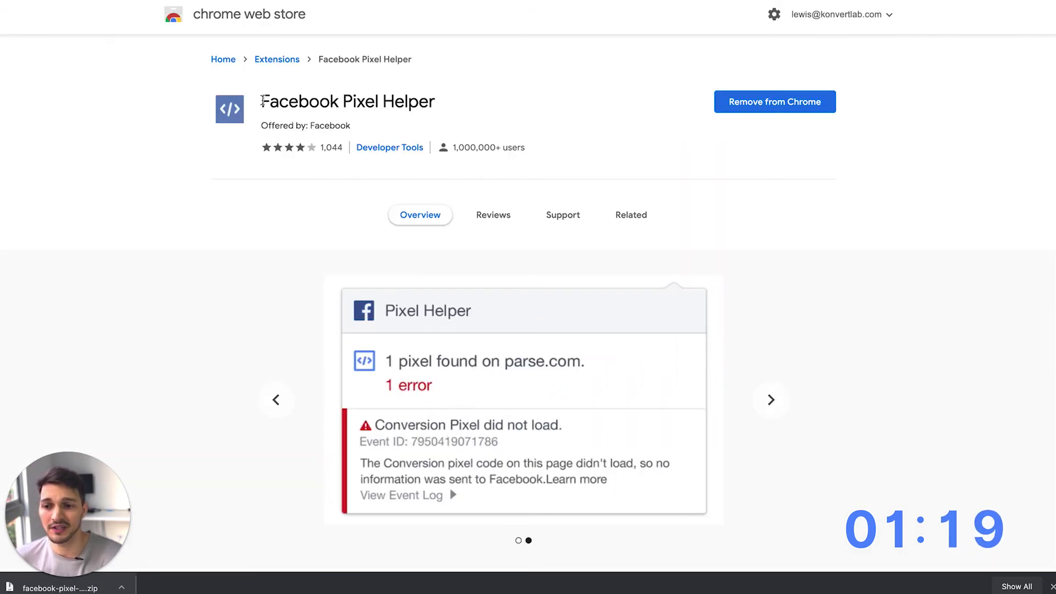
On the konvertlab.com homepage, confirm in Pixel Helper that KonvertLab's Pixel fires PageView.
drag(269, 101, 461, 105)
click(463, 103)
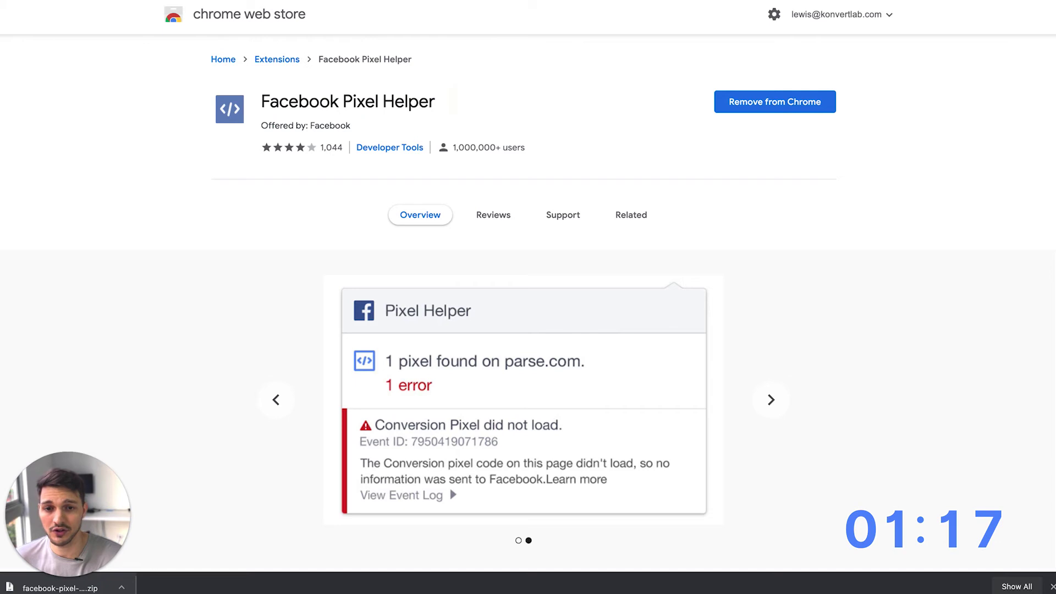
click(927, 1)
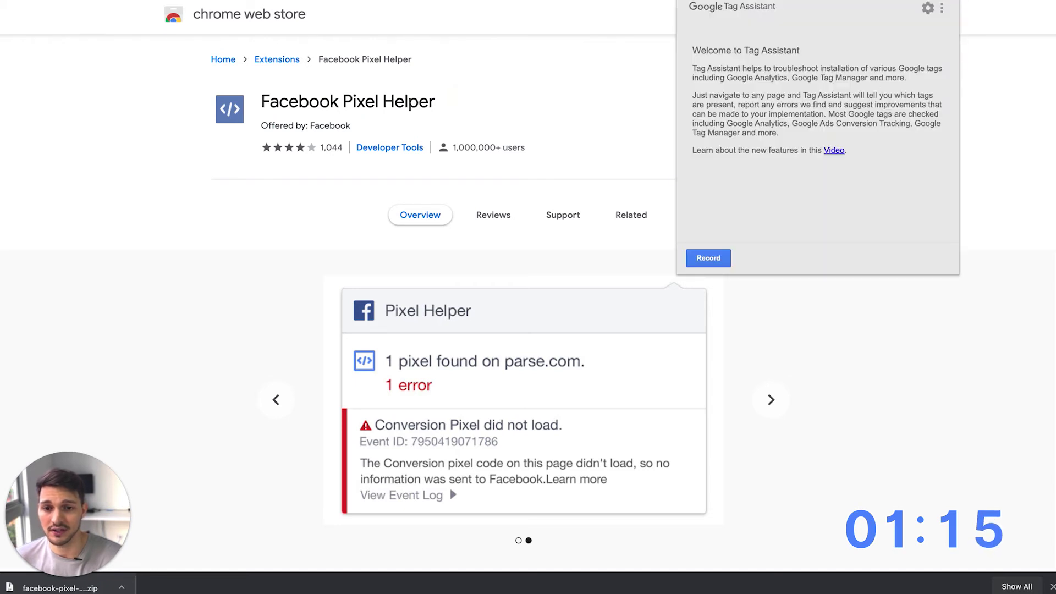
click(947, 2)
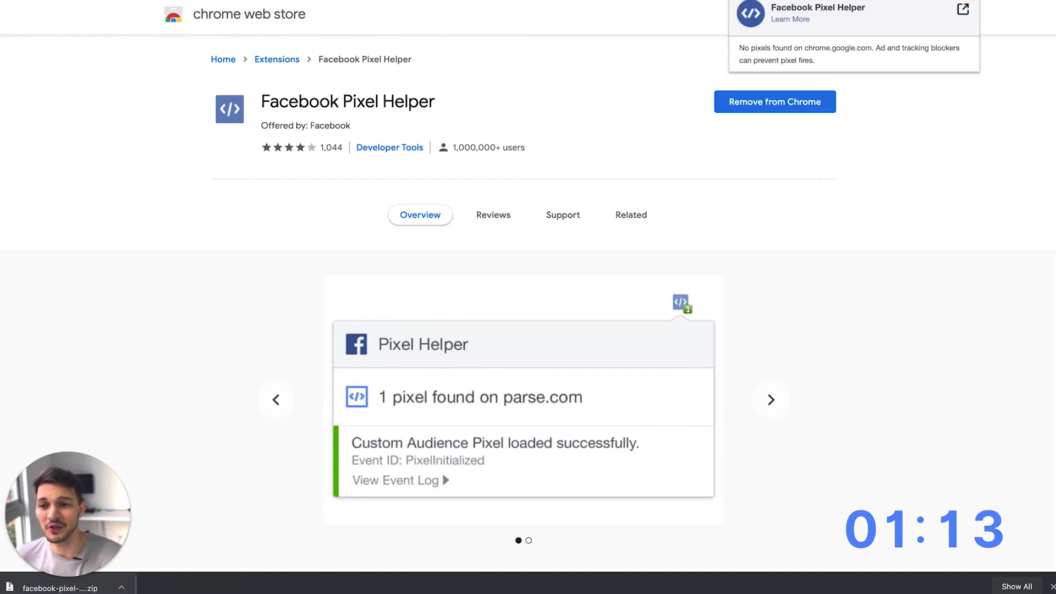
key(ctrl+Tab)
click(947, 1)
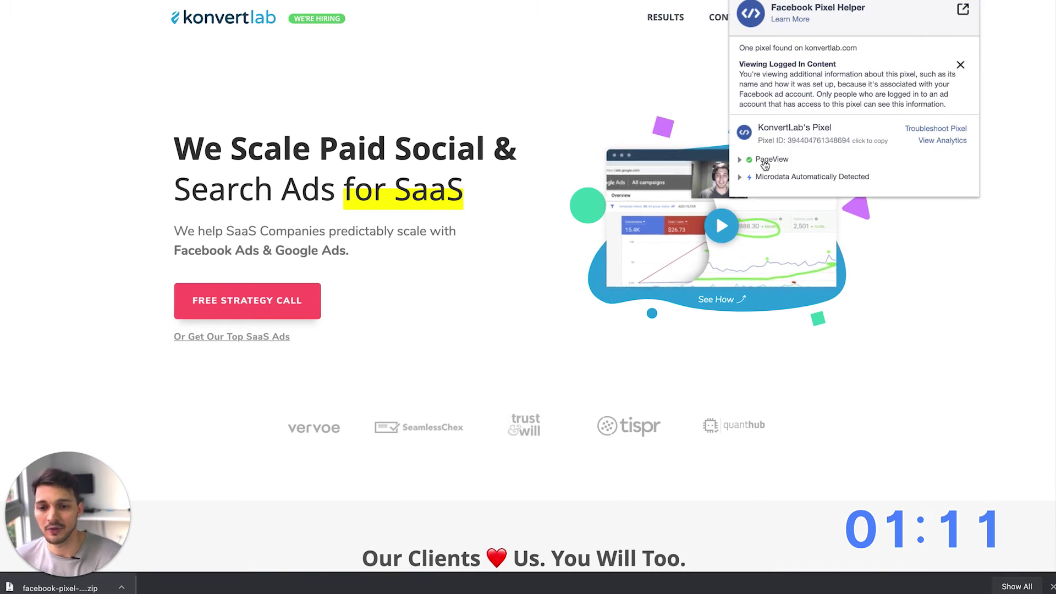
click(292, 123)
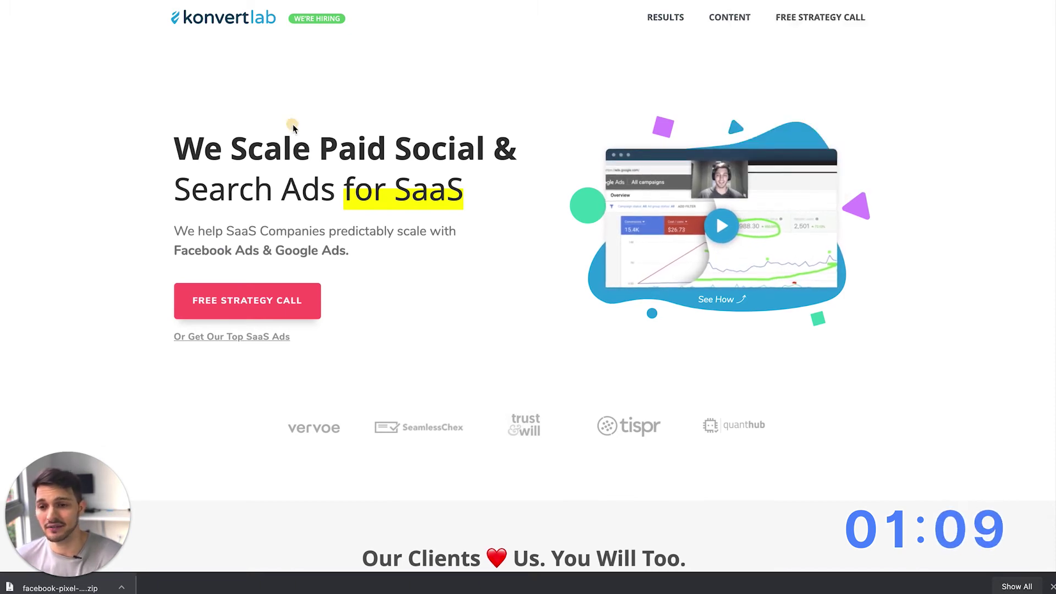
Return to Events Manager and dismiss Verify Connection to see PageView (1.1K) and Lead (48).
key(ctrl+shift+Tab)
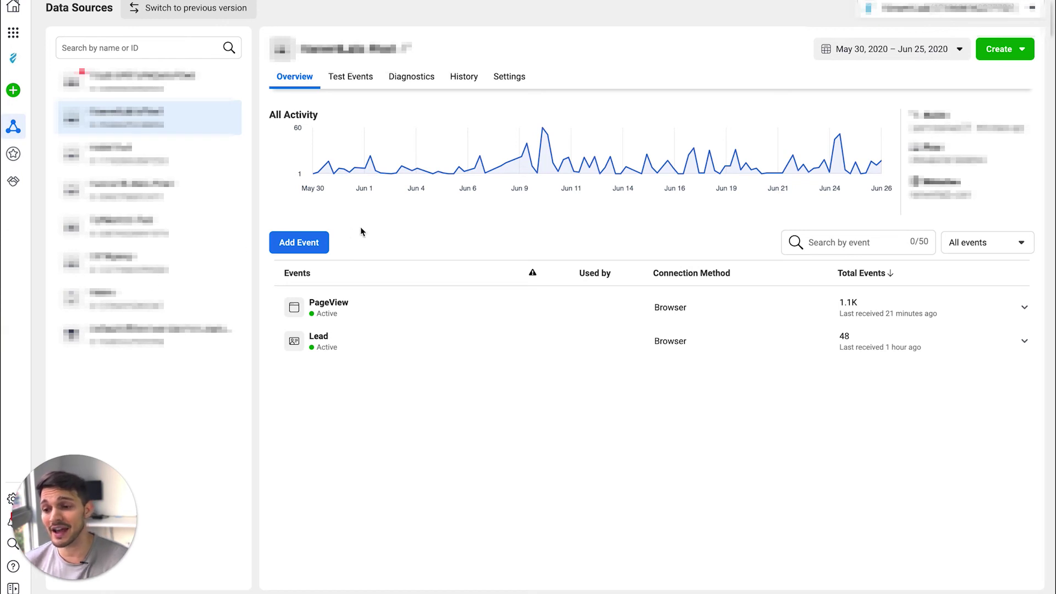
mouse_move(361, 219)
mouse_down()
mouse_move(254, 253)
mouse_move(357, 218)
mouse_up()
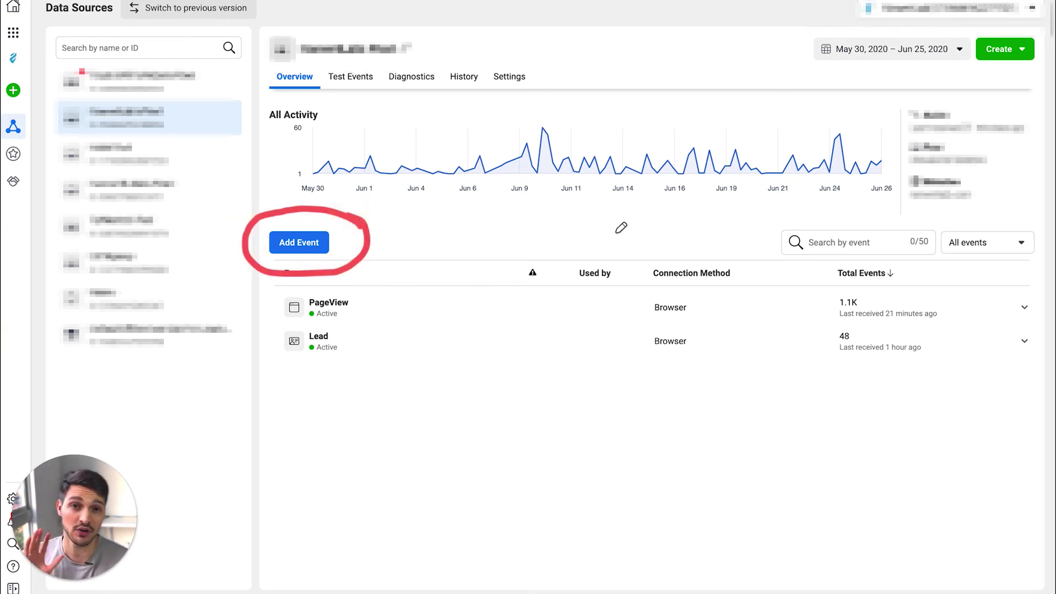
drag(704, 208, 969, 84)
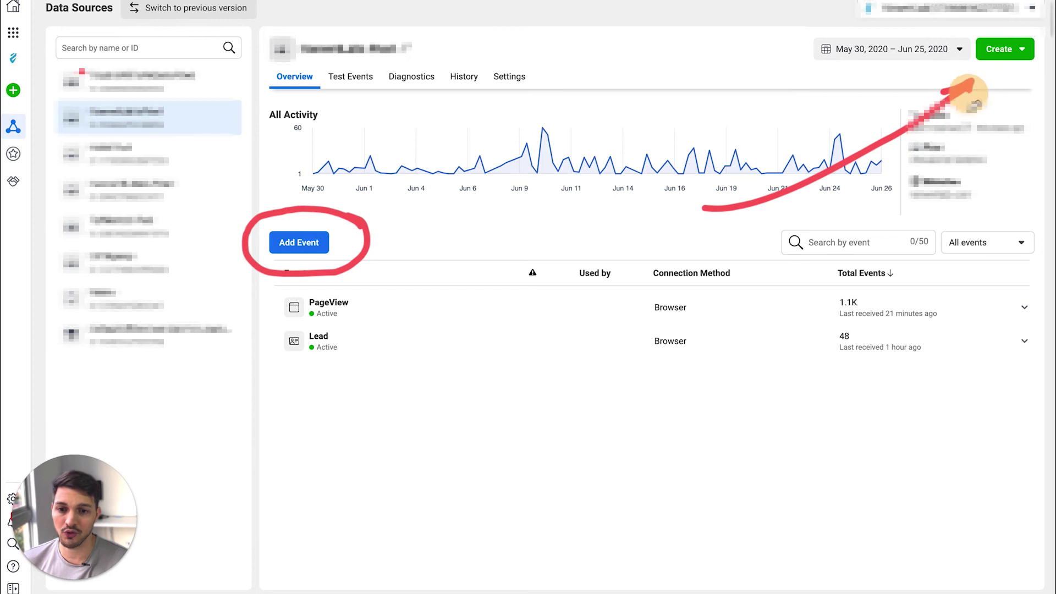
key(Escape)
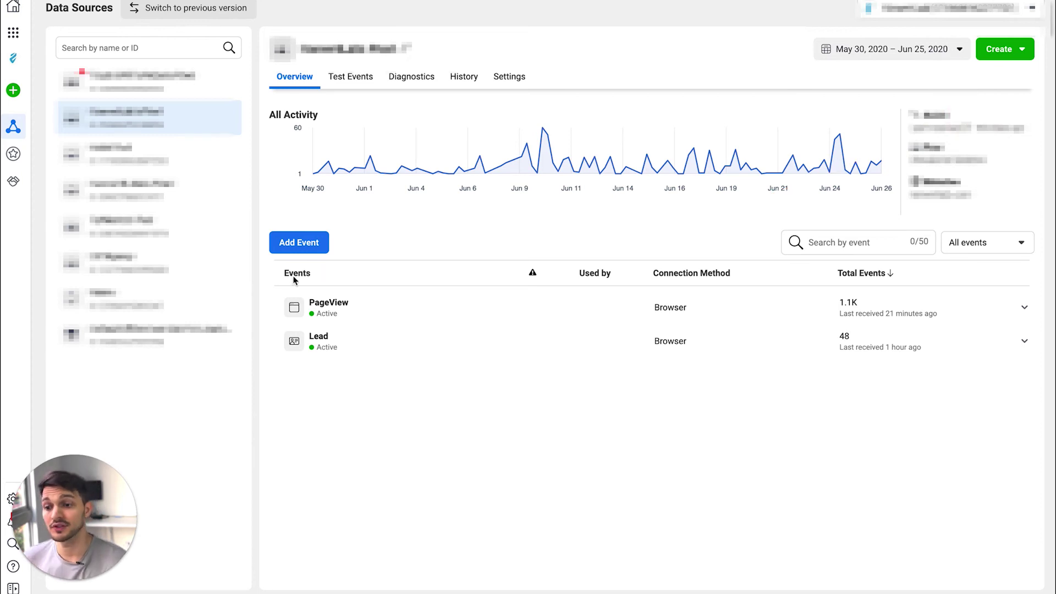
Add events by installing code manually, copy the pixel base code, and skip past advanced matching.
click(295, 253)
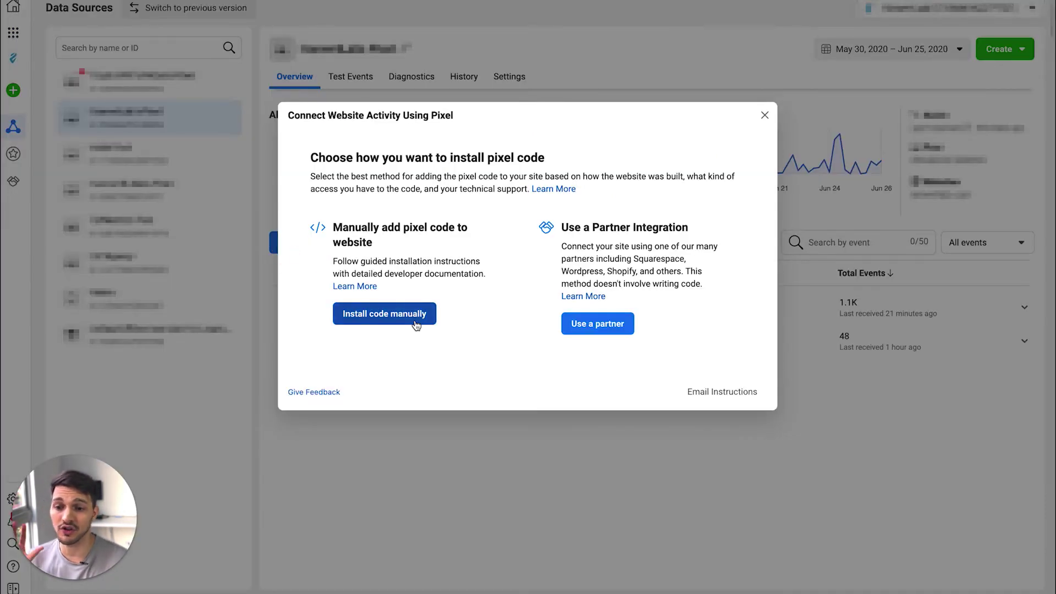
click(594, 329)
scroll(578, 481, down, 3)
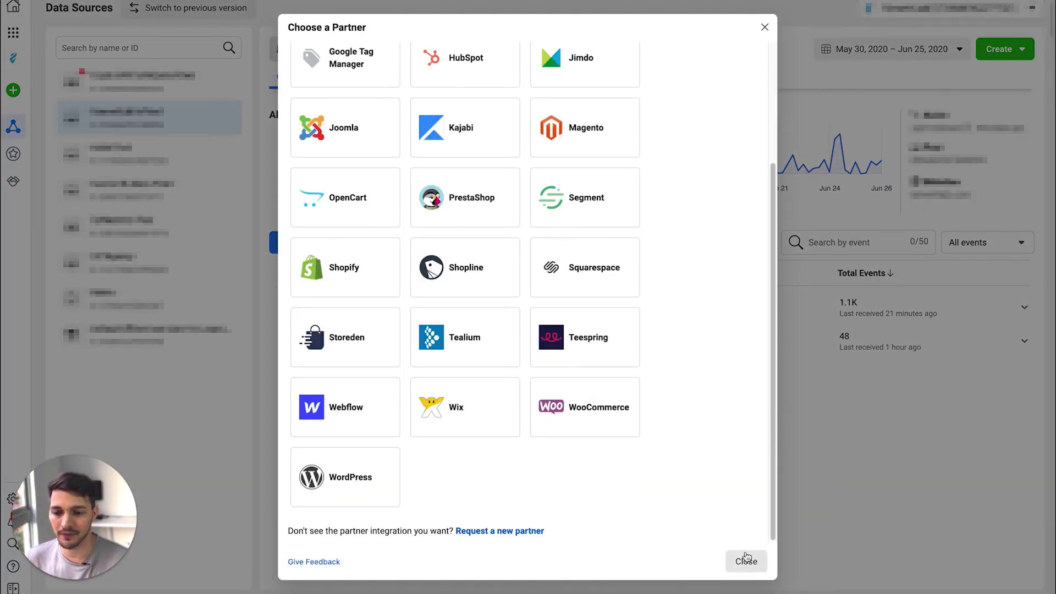
click(732, 562)
click(297, 242)
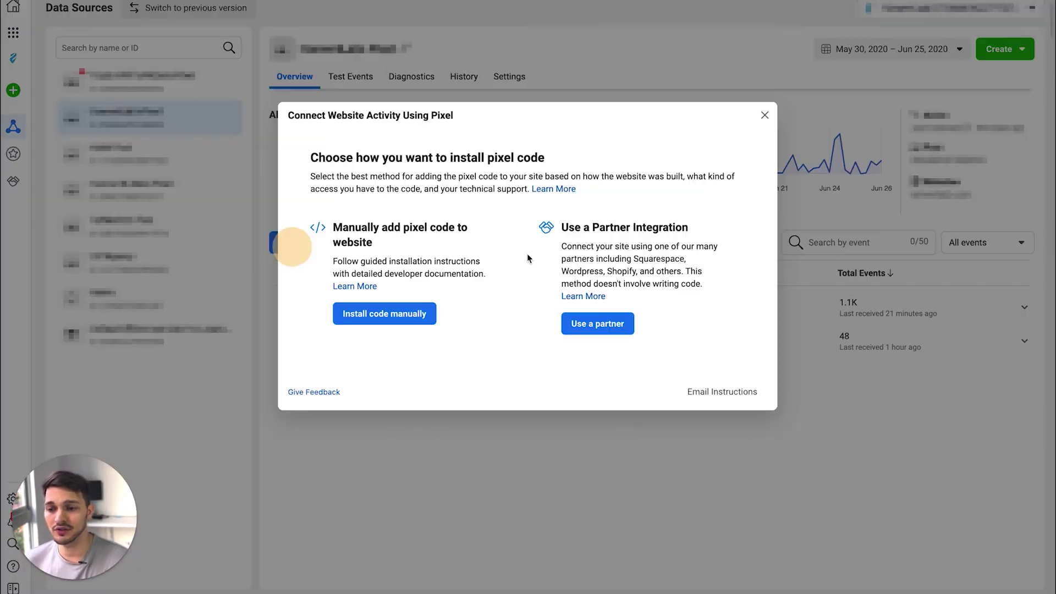
click(386, 314)
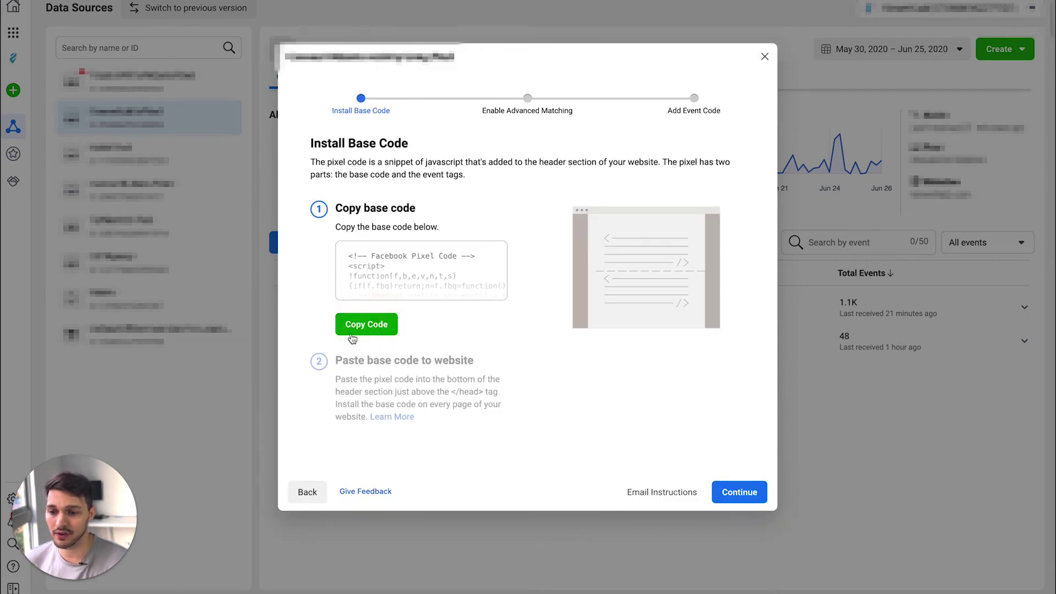
click(350, 325)
click(750, 491)
click(722, 354)
click(718, 442)
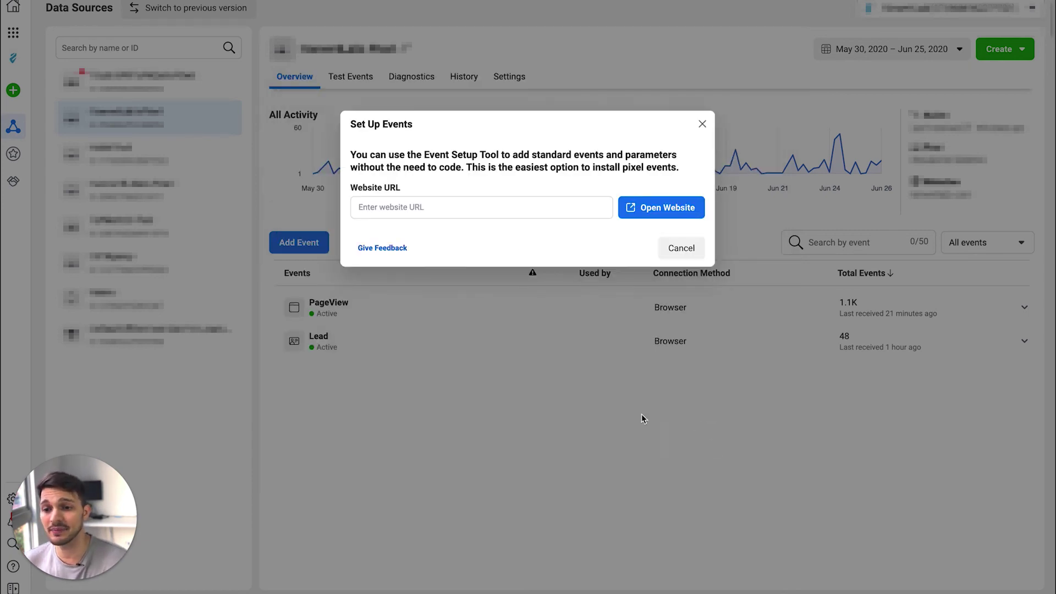
click(492, 243)
text(http)
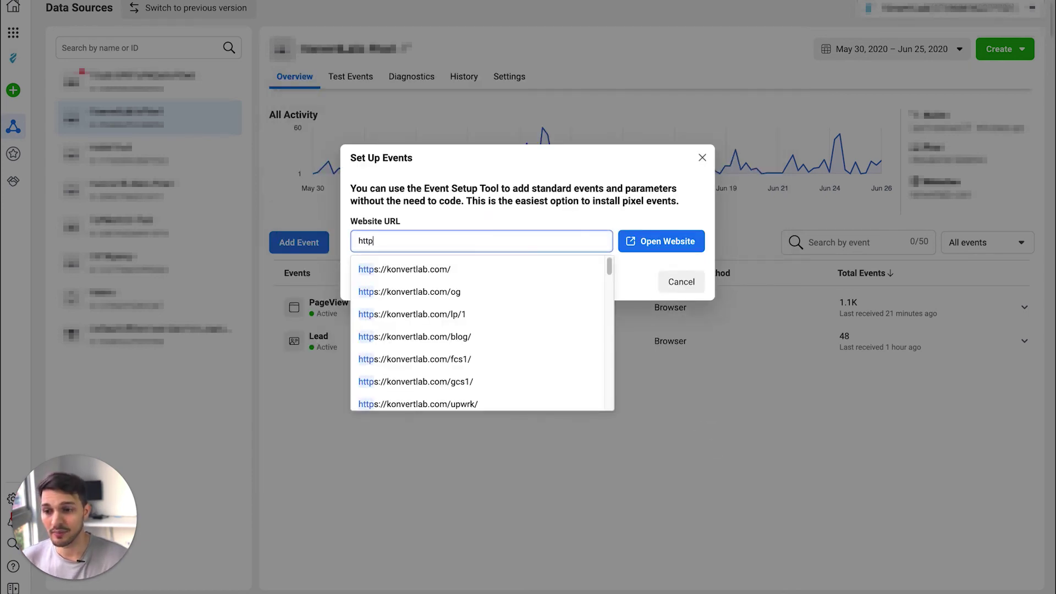
key(Down)
key(Return)
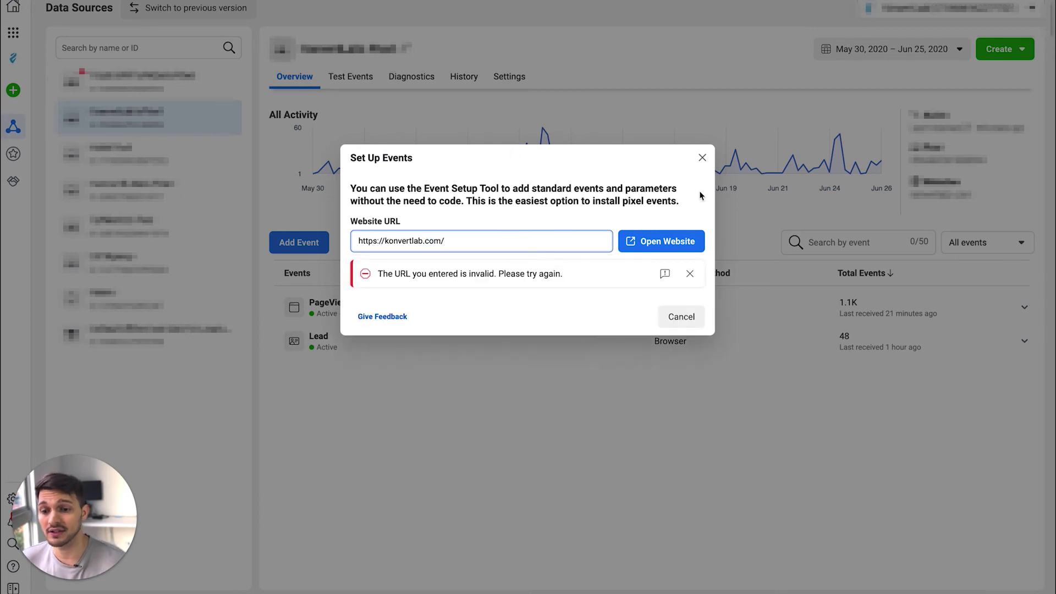
click(663, 241)
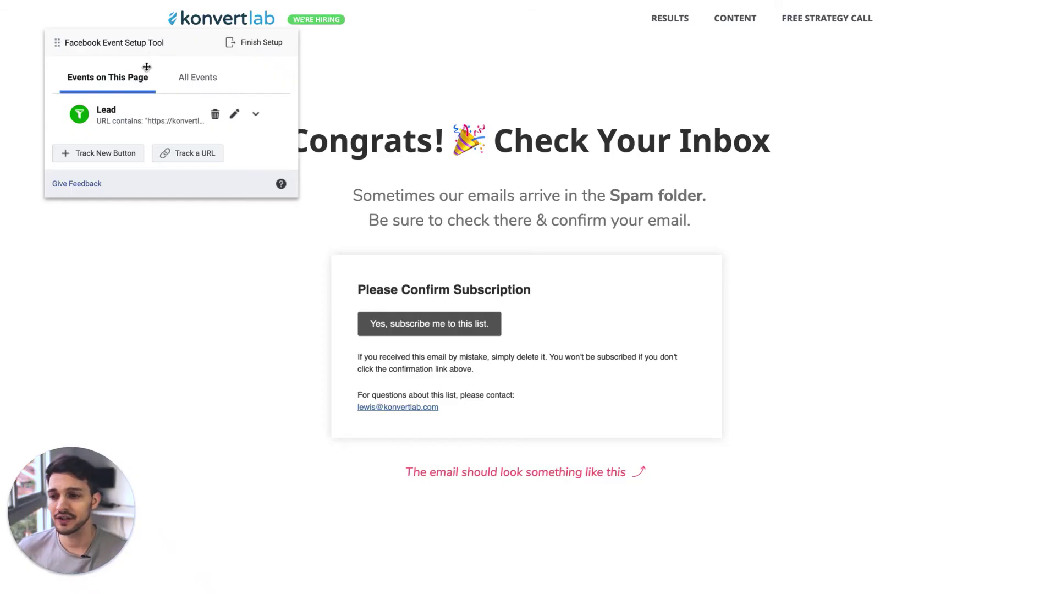
click(155, 55)
drag(154, 74, 119, 60)
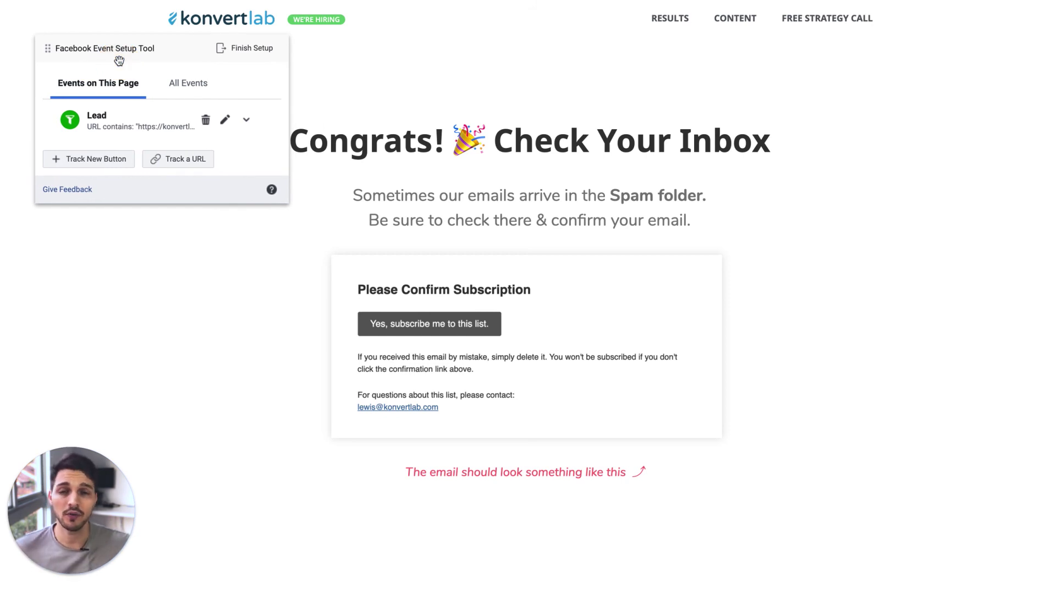